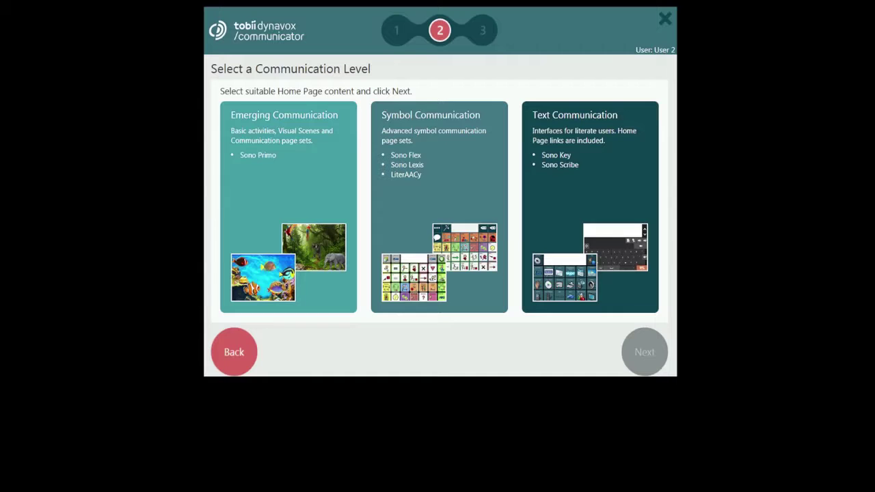
- Pick Symbol Communication as the home page content and complete the setup guide
{"action": "left_click", "coordinate": [424, 222]}
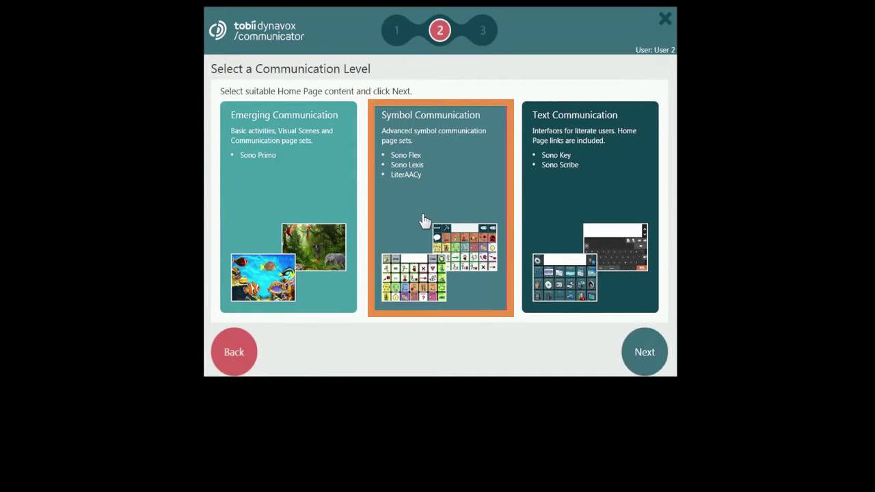
{"action": "left_click", "coordinate": [640, 355]}
{"action": "left_click", "coordinate": [641, 356]}
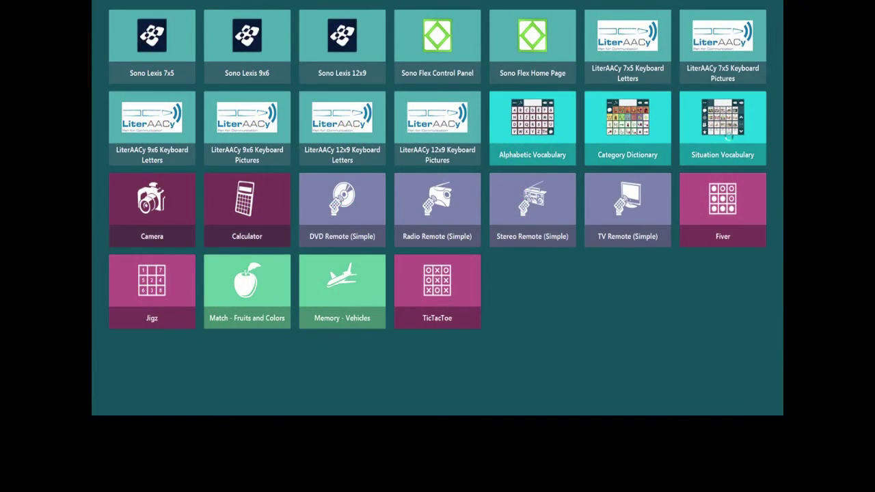
{"action": "left_click", "coordinate": [730, 143]}
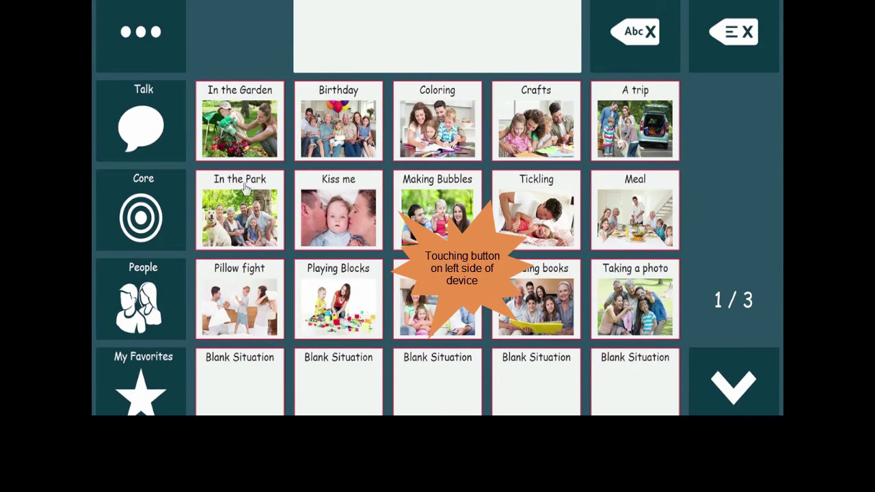
{"action": "left_click", "coordinate": [125, 119]}
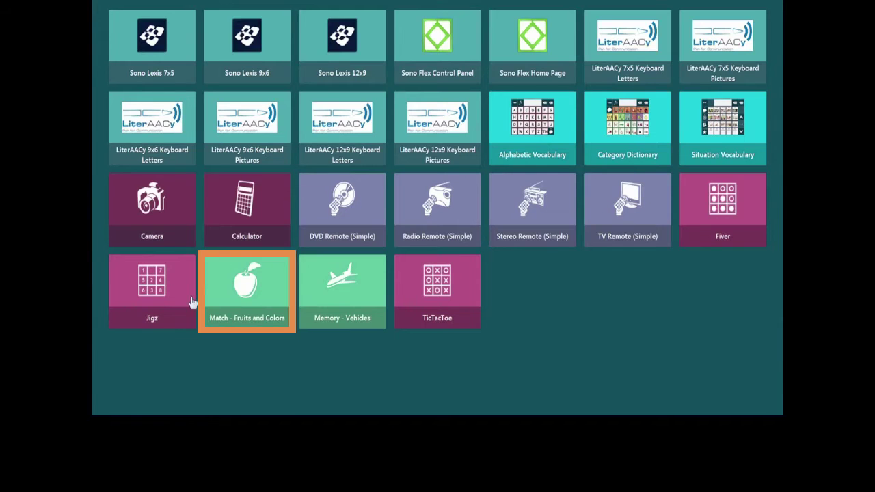
{"action": "left_click", "coordinate": [230, 308]}
{"action": "key", "text": "ctrl+m"}
{"action": "left_click", "coordinate": [228, 181]}
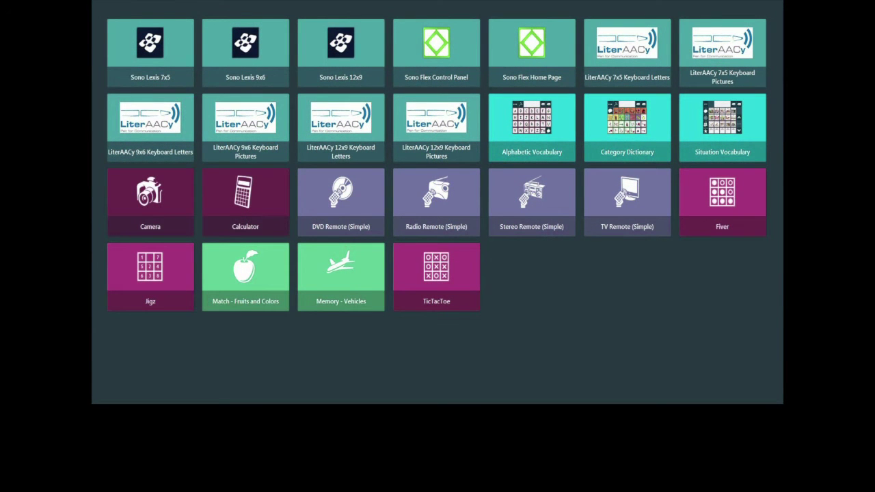
{"action": "key", "text": "space"}
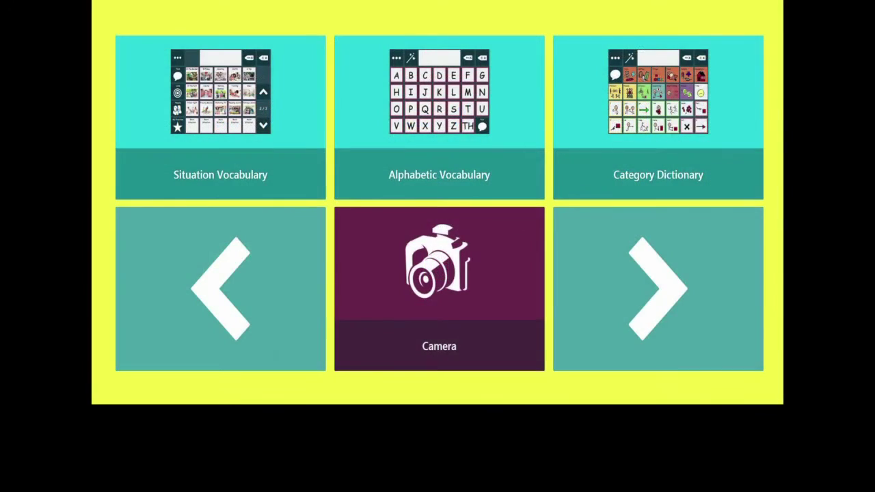
{"action": "key", "text": "space"}
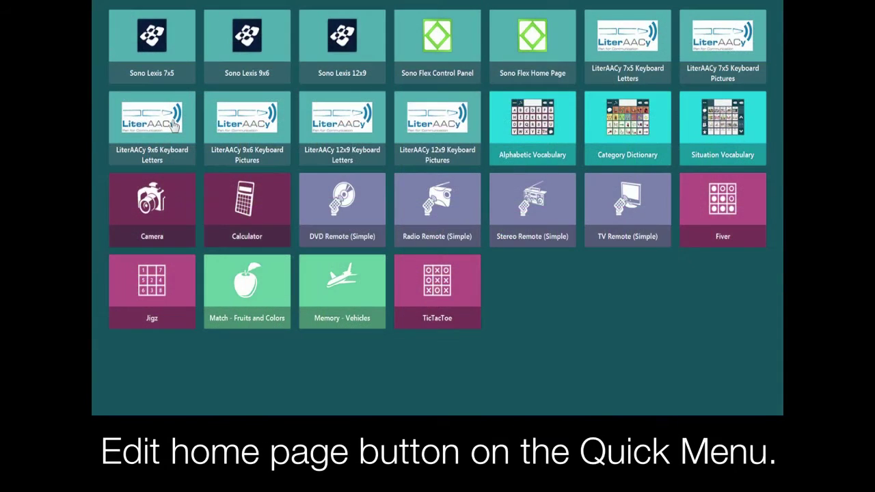
- Bring up the Quick Menu and choose Edit Home Page
{"action": "left_click", "coordinate": [174, 125]}
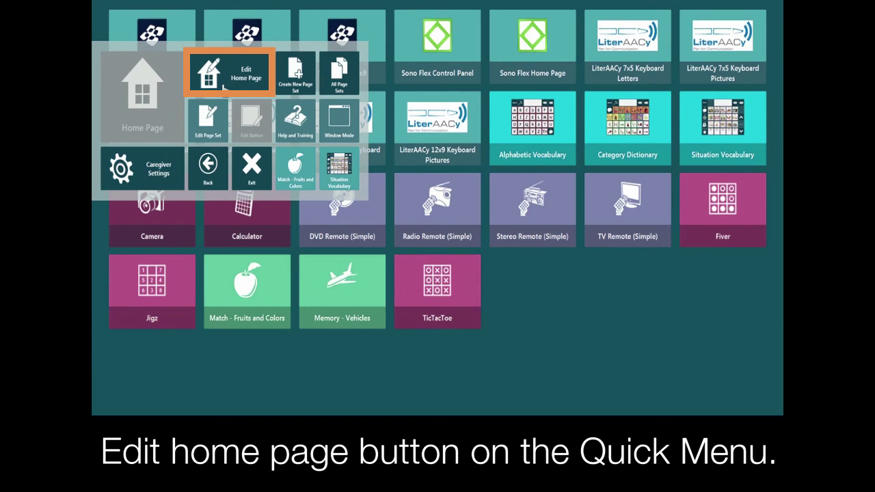
{"action": "left_click", "coordinate": [384, 85]}
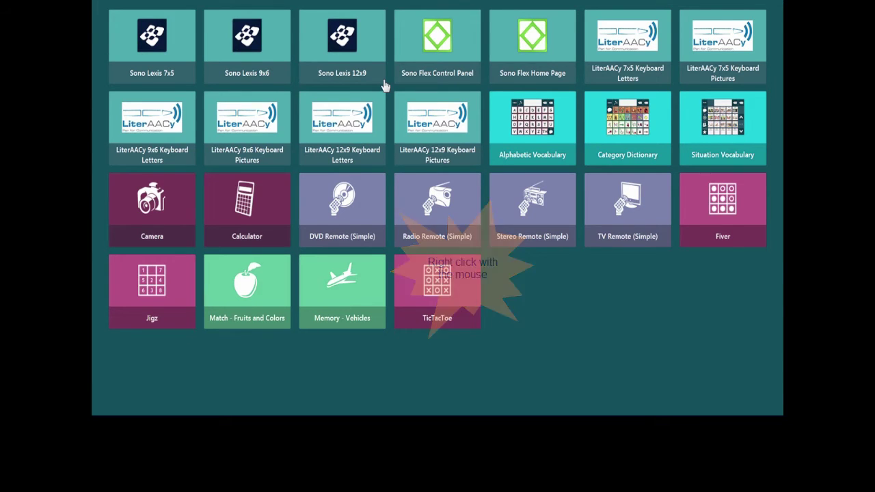
{"action": "right_click", "coordinate": [384, 85]}
{"action": "left_click", "coordinate": [262, 84]}
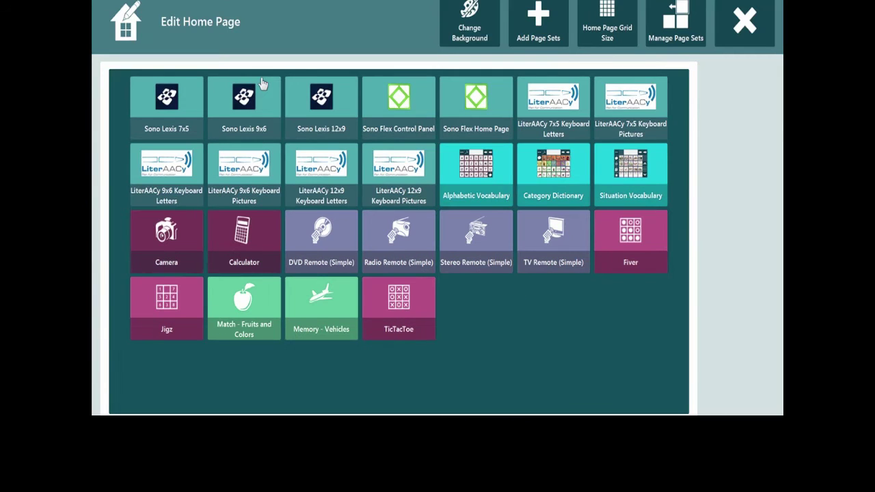
- Change the home page background to the yellow colour swatch
{"action": "left_click", "coordinate": [455, 34]}
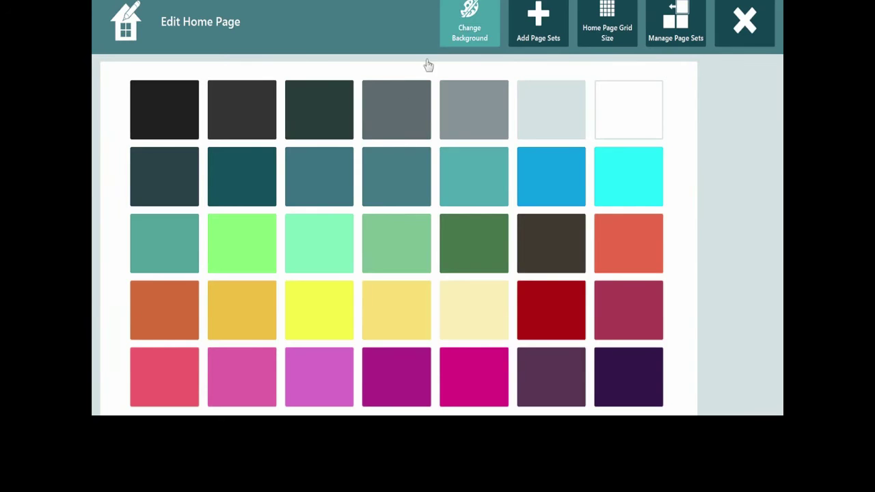
{"action": "left_click", "coordinate": [315, 311]}
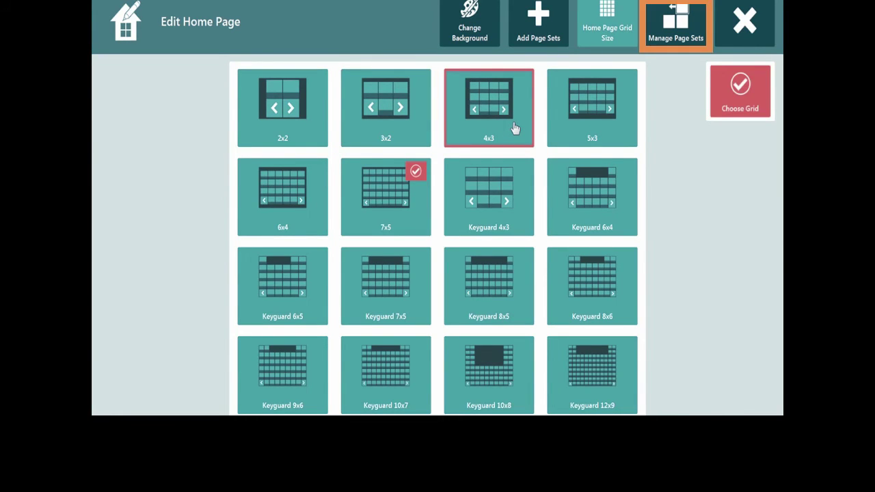
- In Manage Page Sets, move Match - Fruits and Colors five places left, after DVD Remote (Simple)
{"action": "left_click", "coordinate": [651, 37]}
{"action": "left_click", "coordinate": [238, 331]}
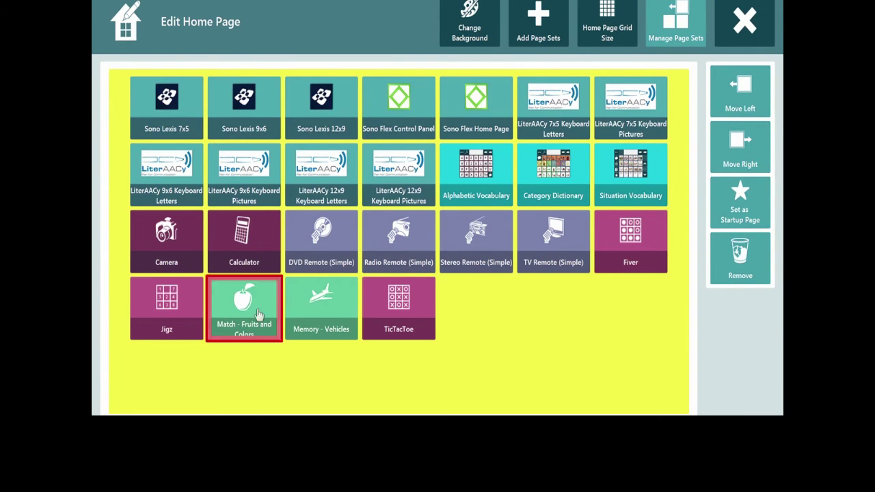
{"action": "left_click", "coordinate": [735, 110]}
{"action": "left_click", "coordinate": [735, 109]}
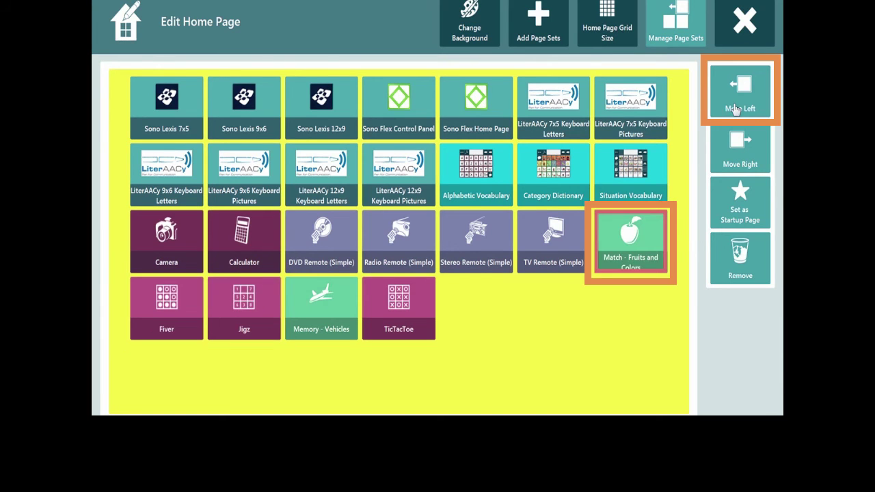
{"action": "left_click", "coordinate": [735, 109]}
{"action": "left_click", "coordinate": [735, 110]}
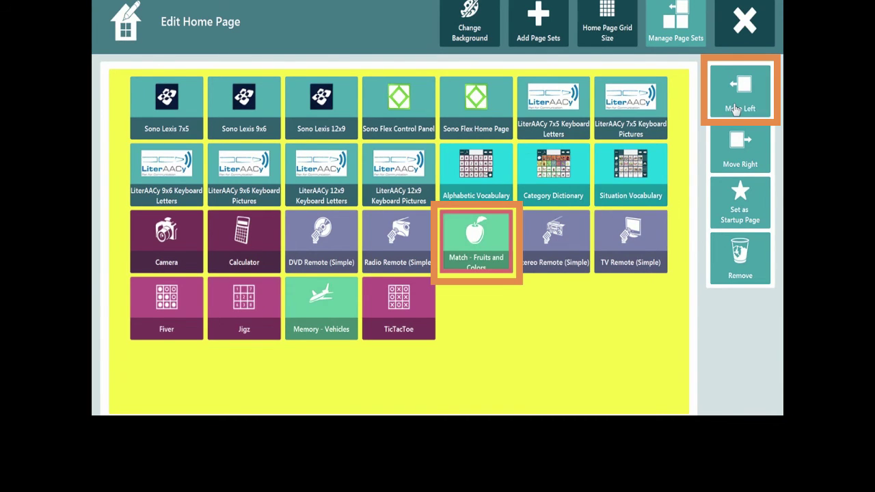
{"action": "left_click", "coordinate": [735, 110]}
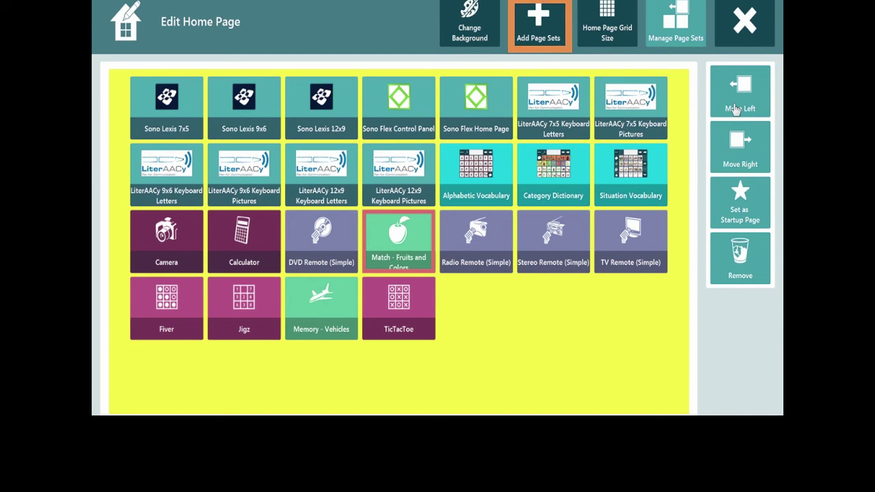
- Add the Jungle scene from Emerging Communication's Scenes to the home page
{"action": "left_click", "coordinate": [551, 30]}
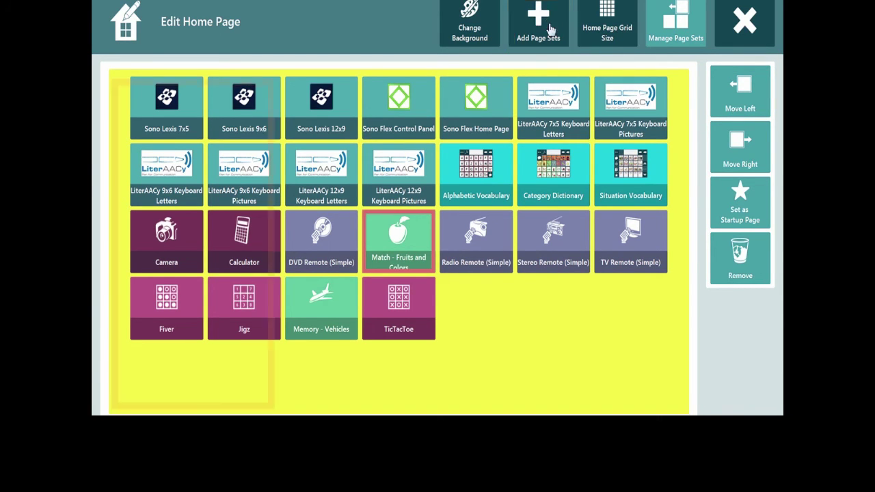
{"action": "left_click", "coordinate": [256, 169]}
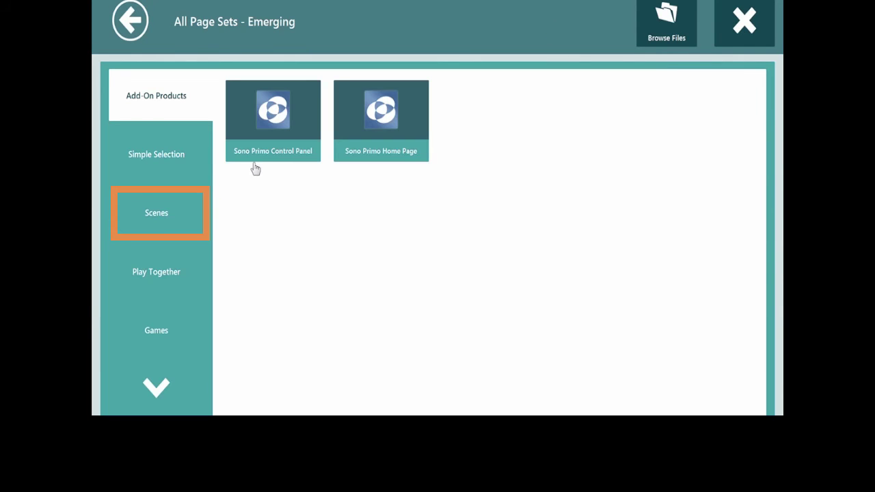
{"action": "left_click", "coordinate": [143, 217]}
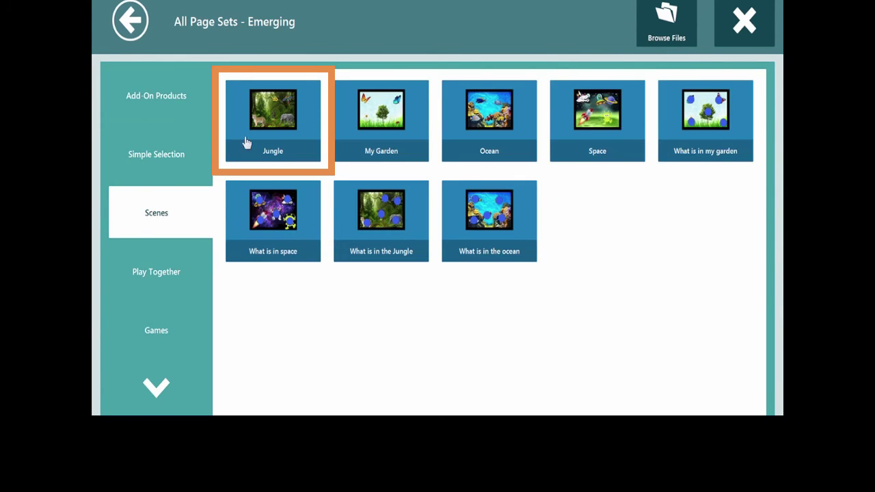
{"action": "left_click", "coordinate": [303, 112]}
{"action": "left_click", "coordinate": [498, 19]}
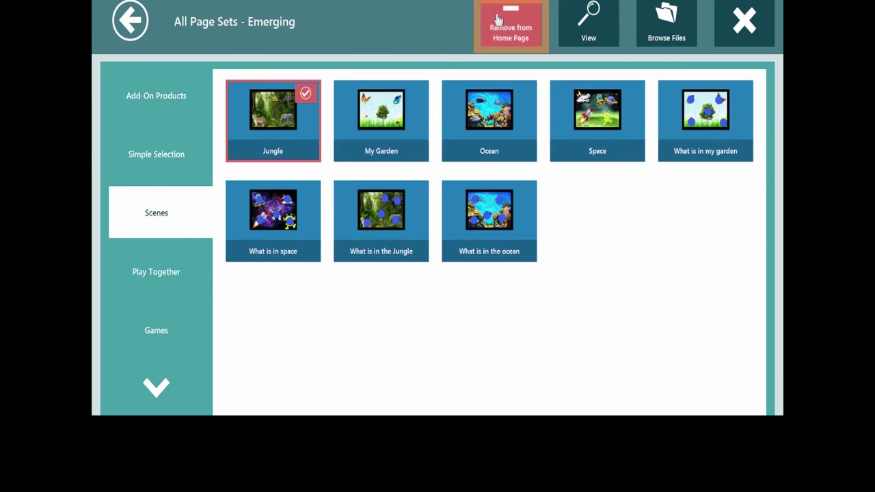
{"action": "left_click", "coordinate": [729, 25]}
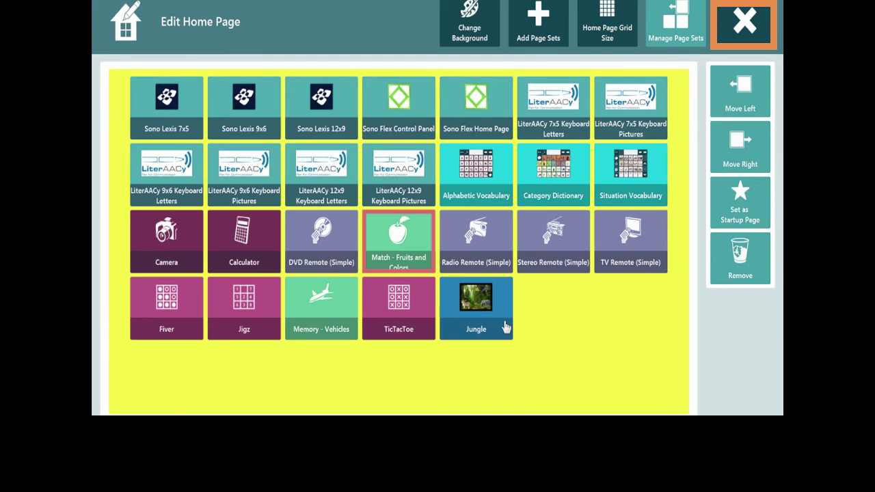
- Exit Edit Home Page to view the yellow home page with the Jungle tile
{"action": "left_click", "coordinate": [736, 30]}
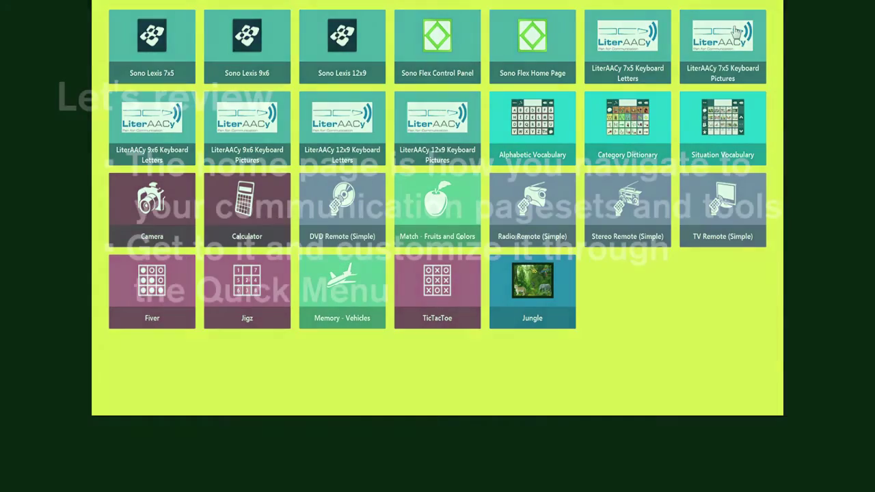